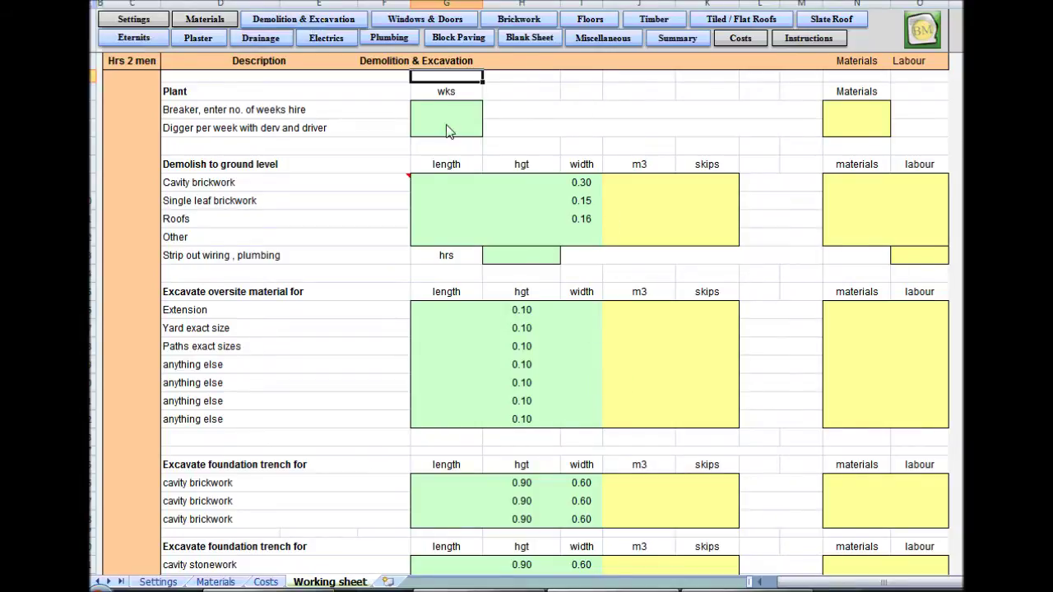
# Step: Look through the Demolition & Excavation section, view the Windows & Doors and Brickwork sections, and return to Demolition & Excavation
pyautogui.click(581, 130)
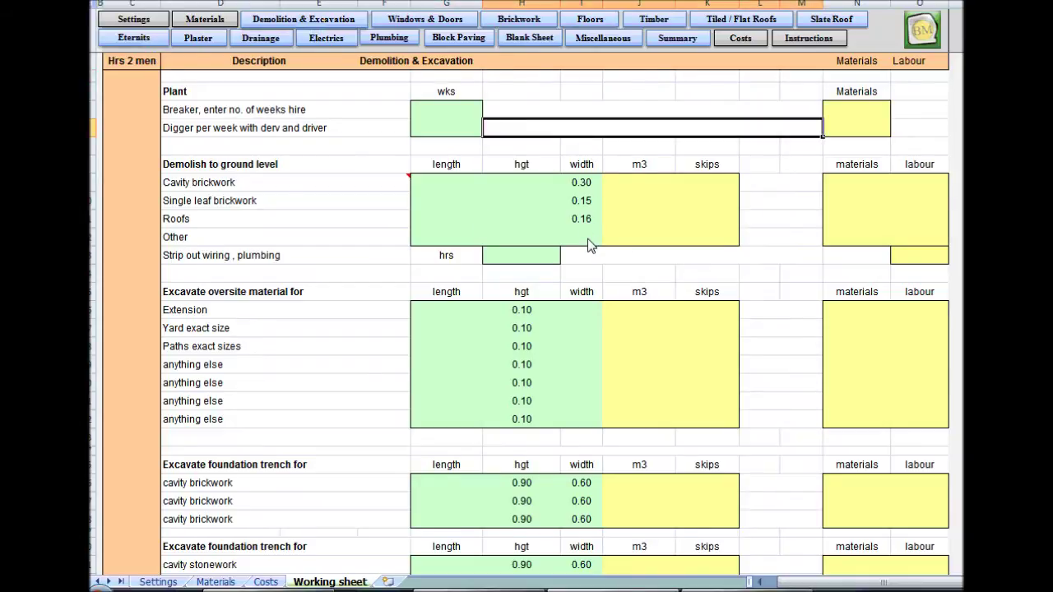
pyautogui.scroll(-8, 587, 240)
pyautogui.scroll(-9, 587, 247)
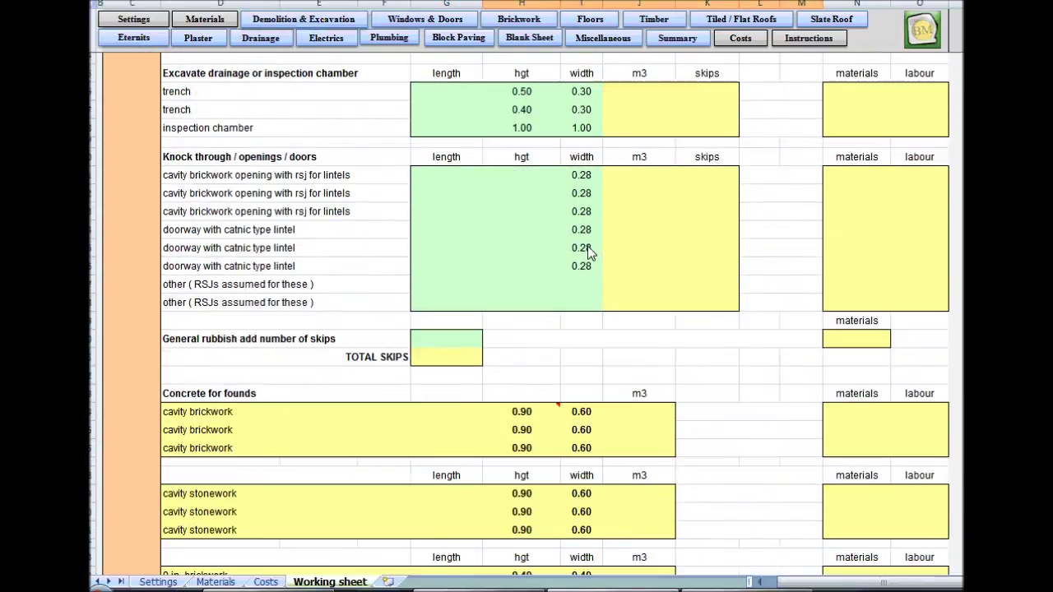
pyautogui.scroll(-7, 589, 251)
pyautogui.scroll(4, 589, 255)
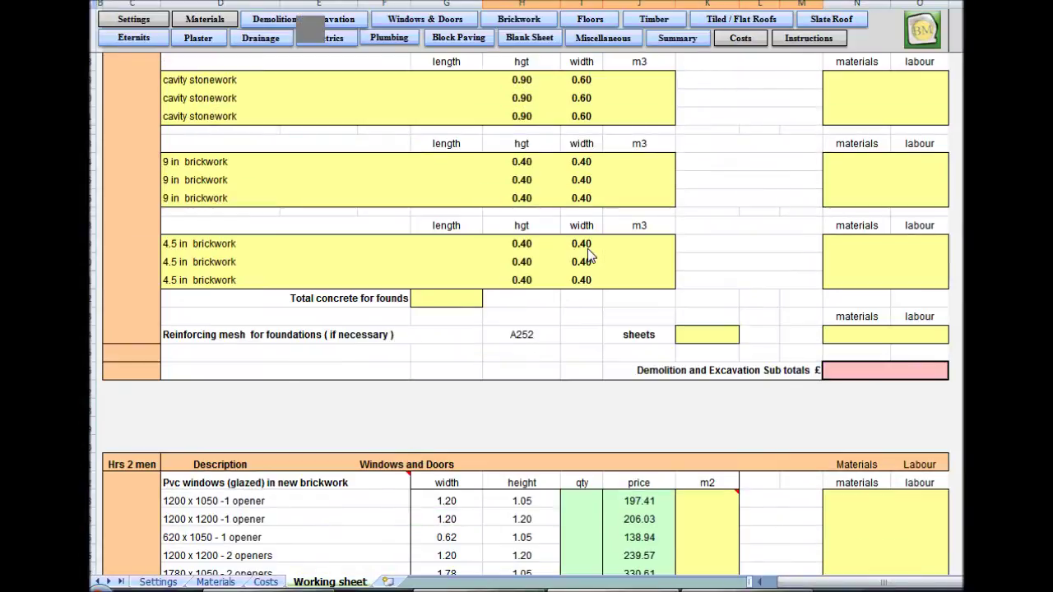
pyautogui.scroll(16, 587, 250)
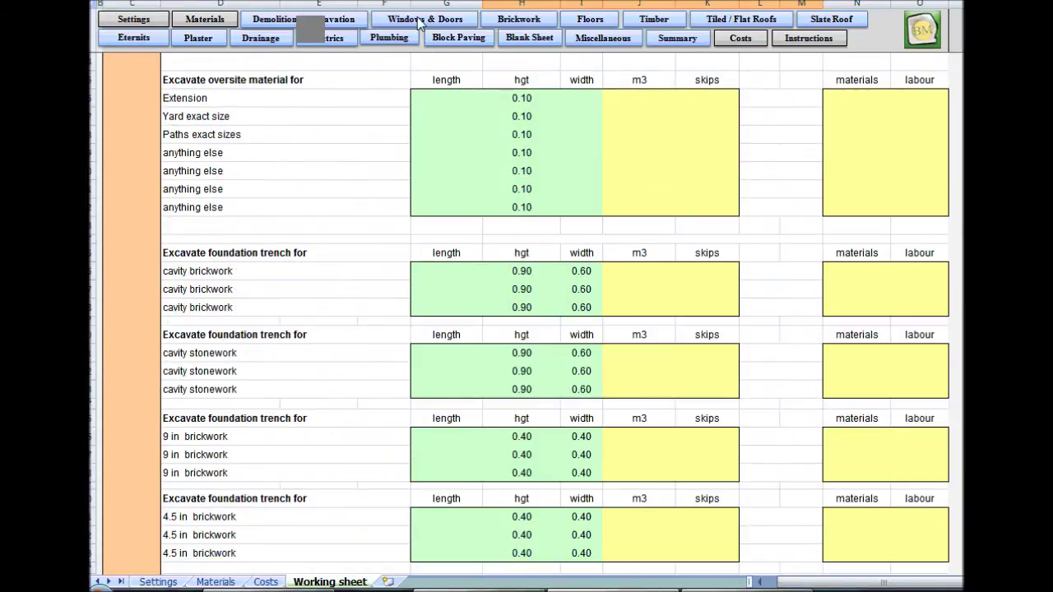
pyautogui.click(424, 20)
pyautogui.click(440, 20)
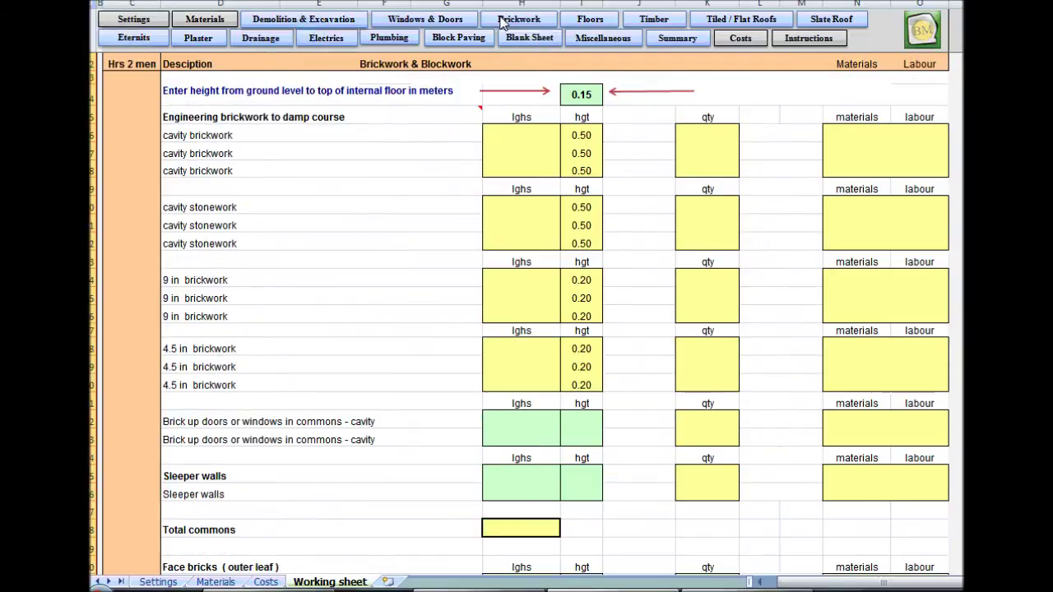
pyautogui.click(342, 23)
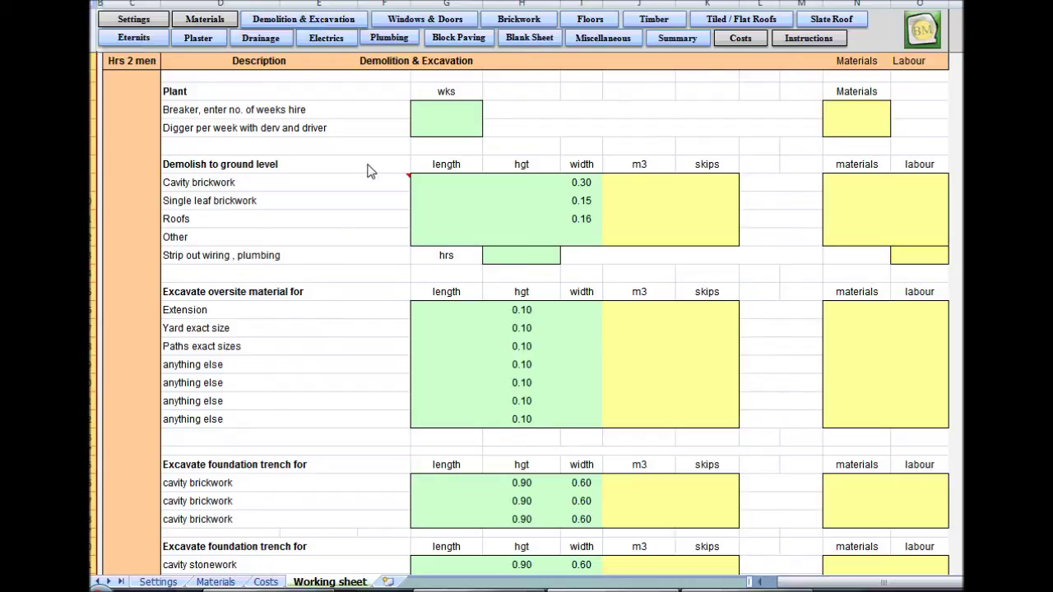
# Step: Enter 1 week of breaker hire in the Plant section
pyautogui.click(443, 111)
pyautogui.click(444, 127)
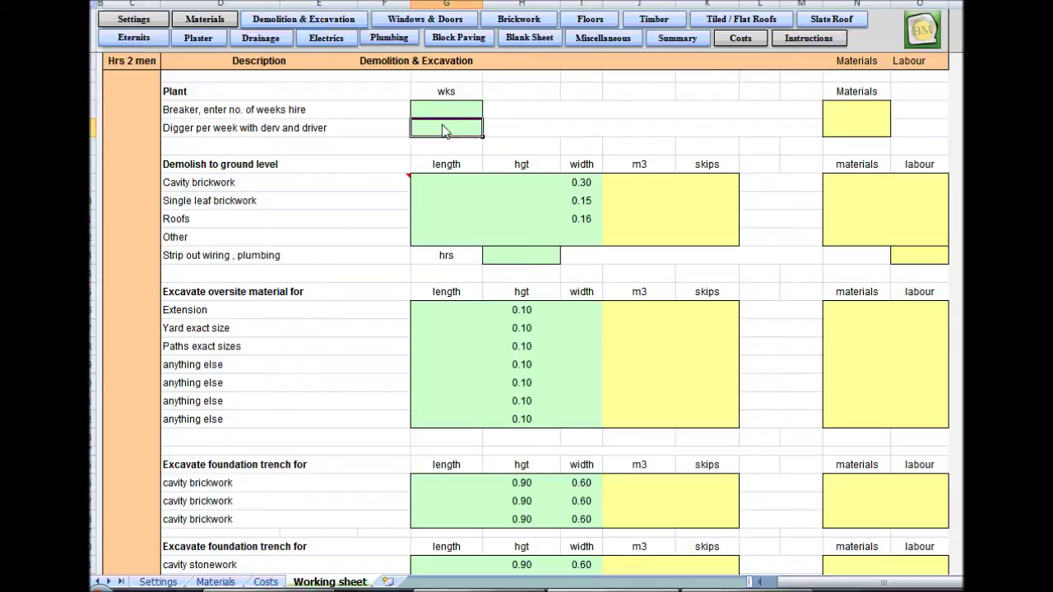
pyautogui.click(445, 200)
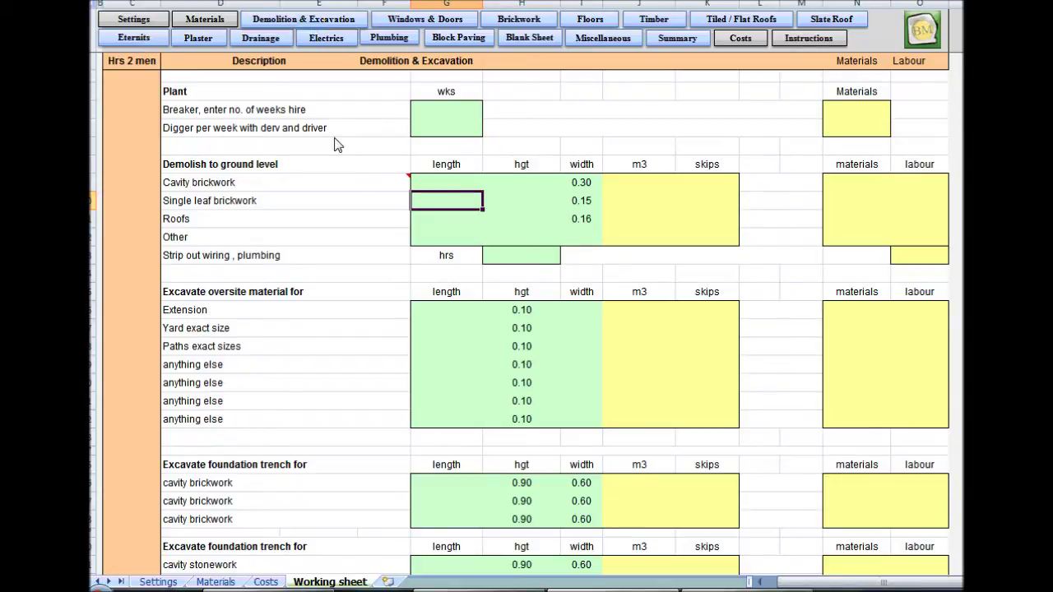
pyautogui.click(424, 111)
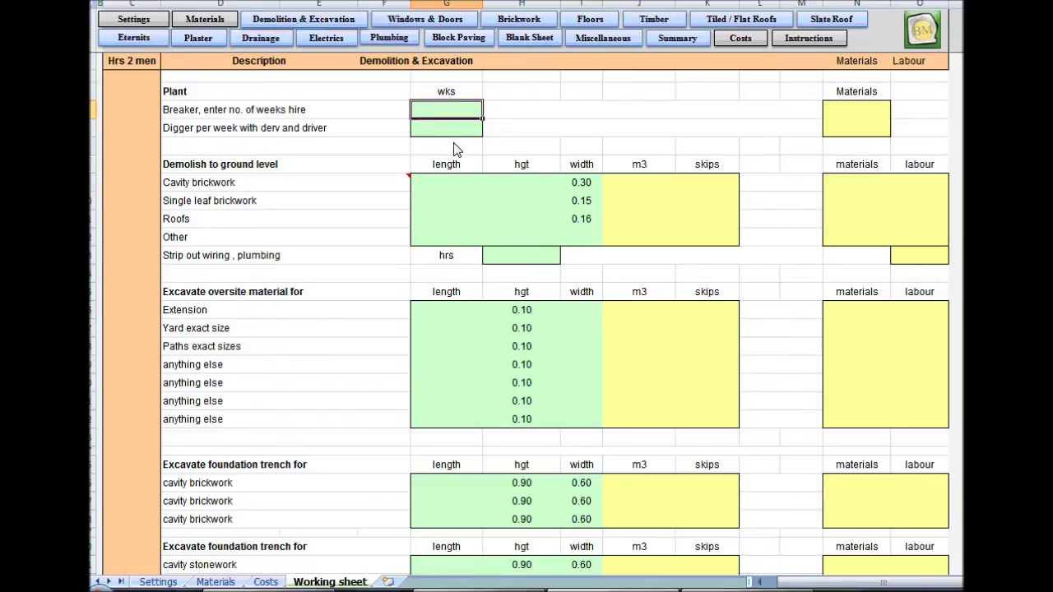
pyautogui.write('1')
pyautogui.press('Return')
# Step: Enter a length of 6.65 and a width of 3 for the Extension row under Excavate oversite material
pyautogui.press('Down')
pyautogui.press('Down')
pyautogui.press('Down')
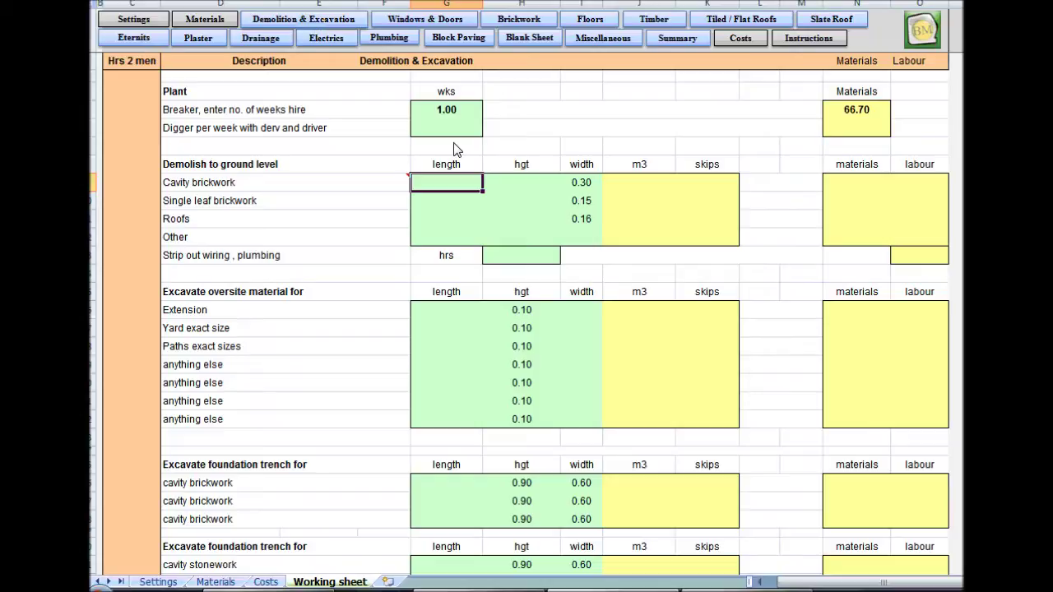
pyautogui.press('Down')
pyautogui.press('Down')
pyautogui.press('Down')
pyautogui.press('Down')
pyautogui.press('Down')
pyautogui.press('Down')
pyautogui.press('Down')
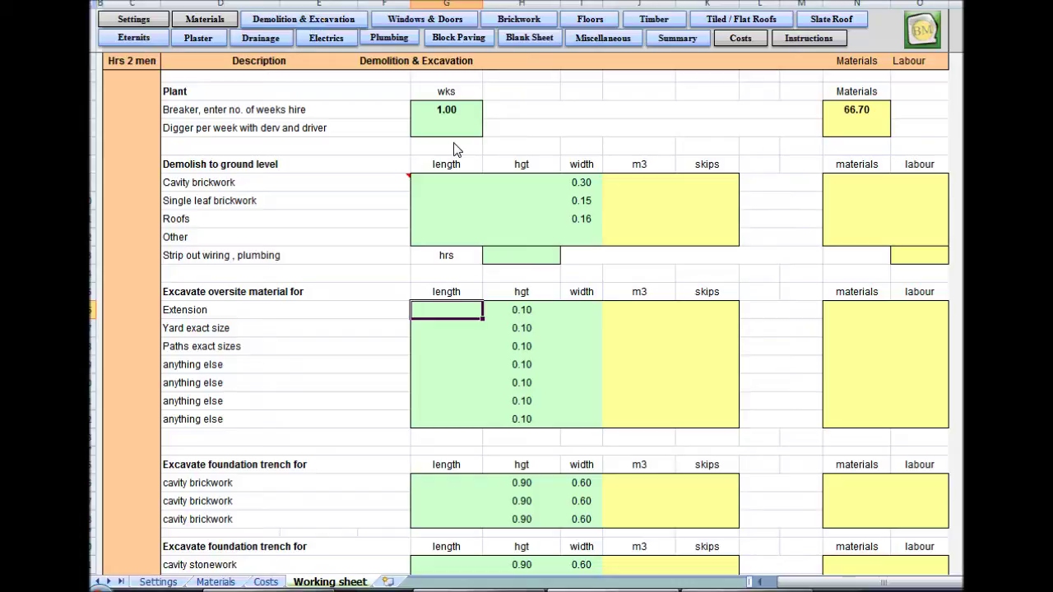
pyautogui.write('6.65')
pyautogui.press('Tab')
pyautogui.press('Tab')
pyautogui.write('3')
pyautogui.press('Return')
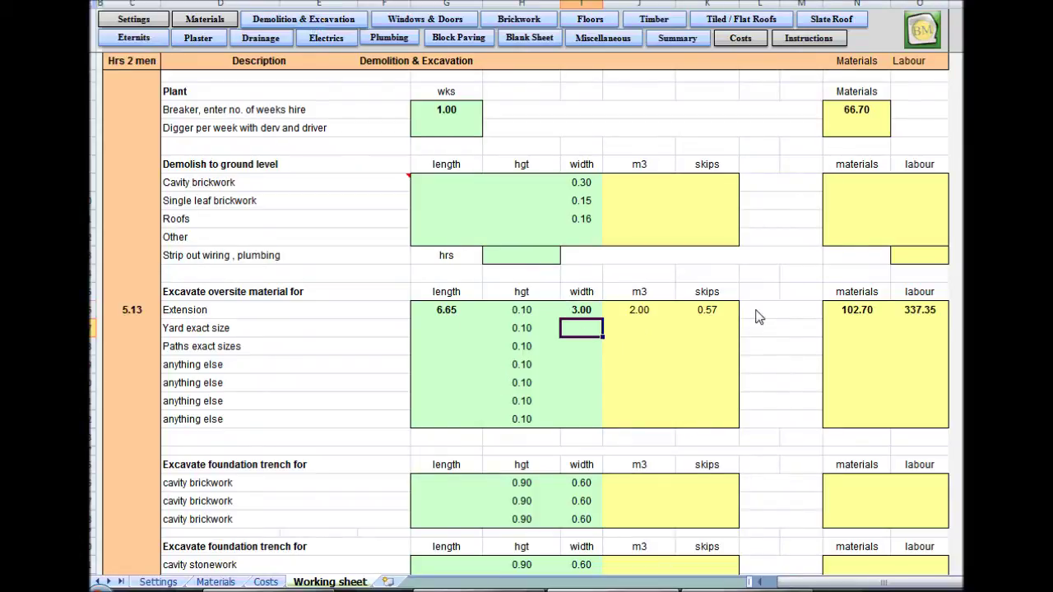
# Step: Check the calculated materials cost, labour cost and two-man hours for the Extension oversite excavation
pyautogui.click(860, 317)
pyautogui.click(926, 315)
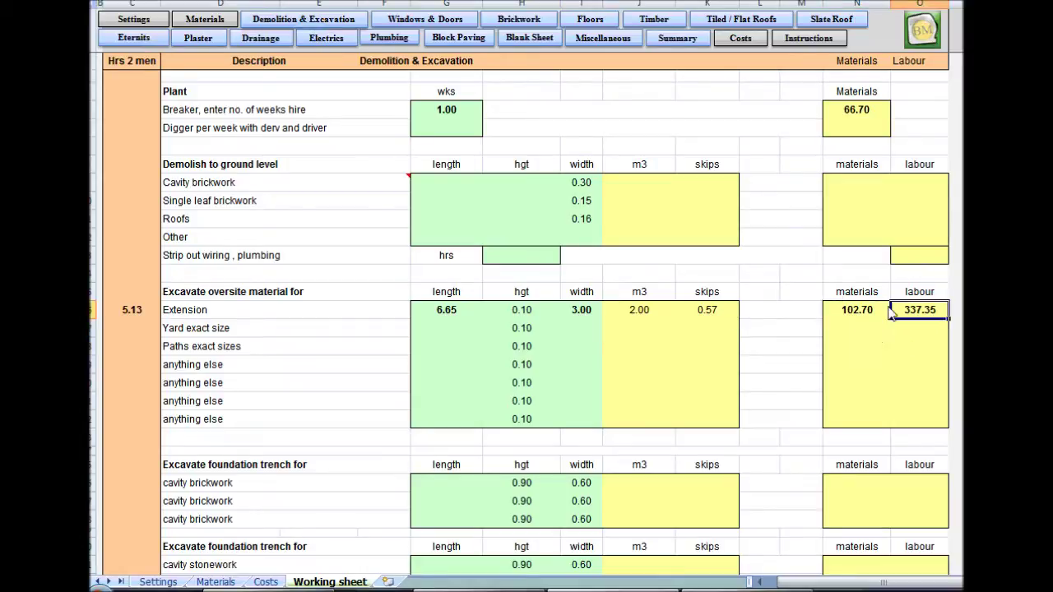
pyautogui.click(141, 310)
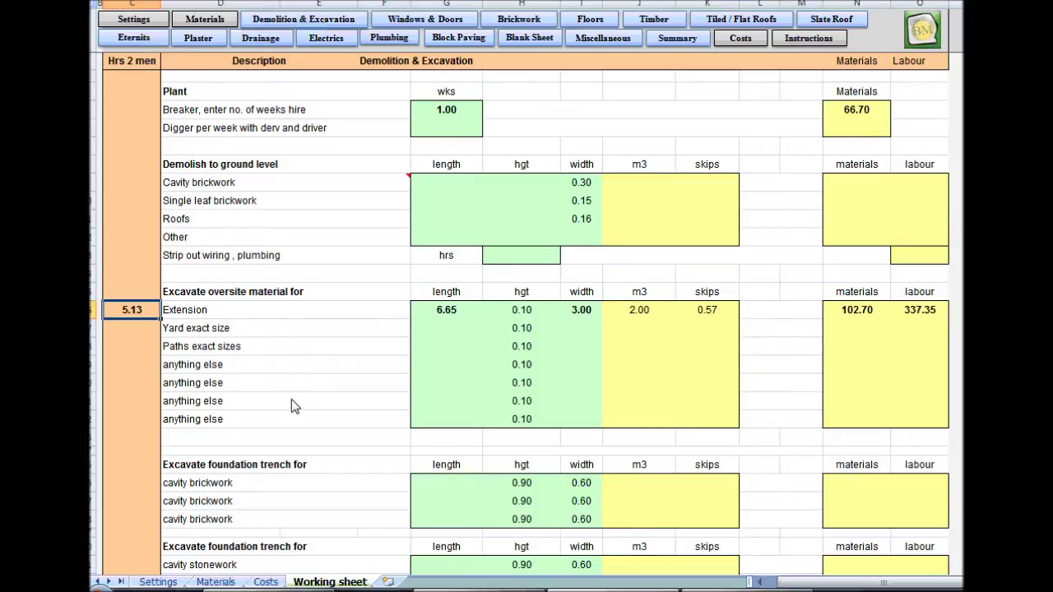
# Step: Enter a length of 12.65 for the first cavity brickwork foundation trench
pyautogui.scroll(-4, 337, 410)
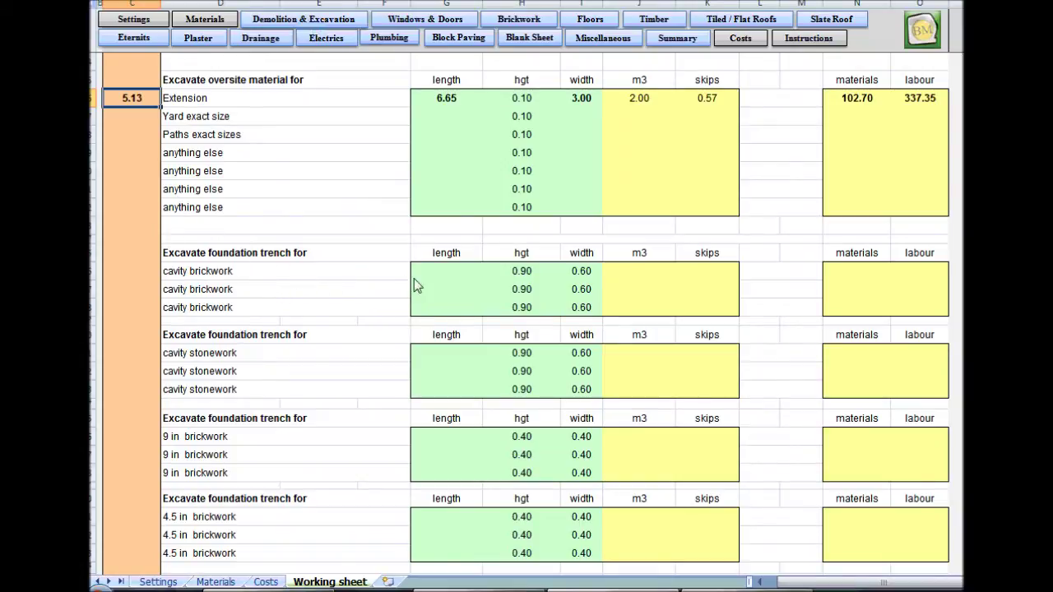
pyautogui.click(437, 273)
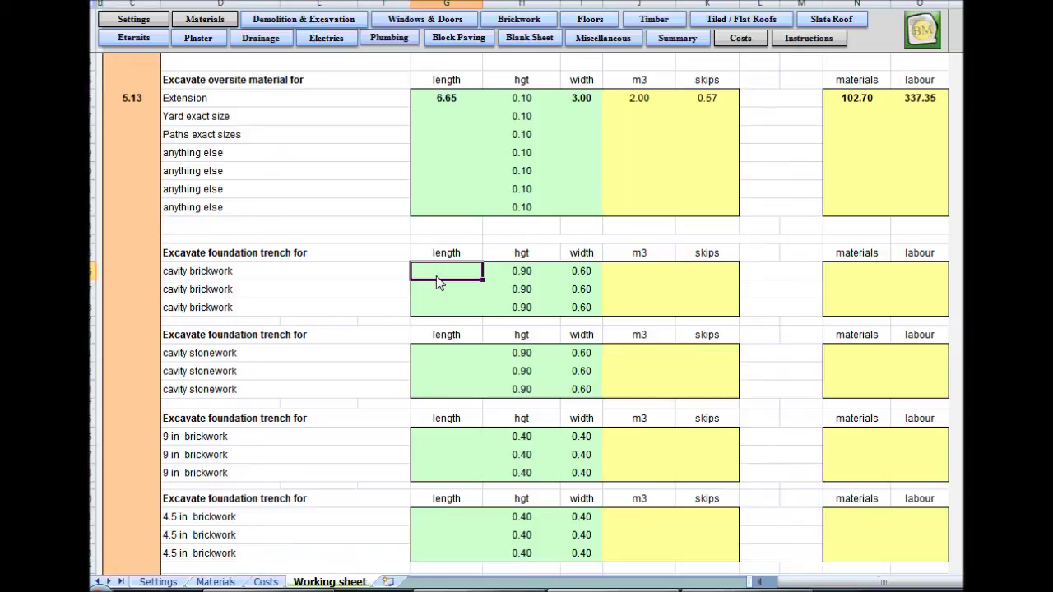
pyautogui.write('12.65')
pyautogui.press('Tab')
pyautogui.press('Tab')
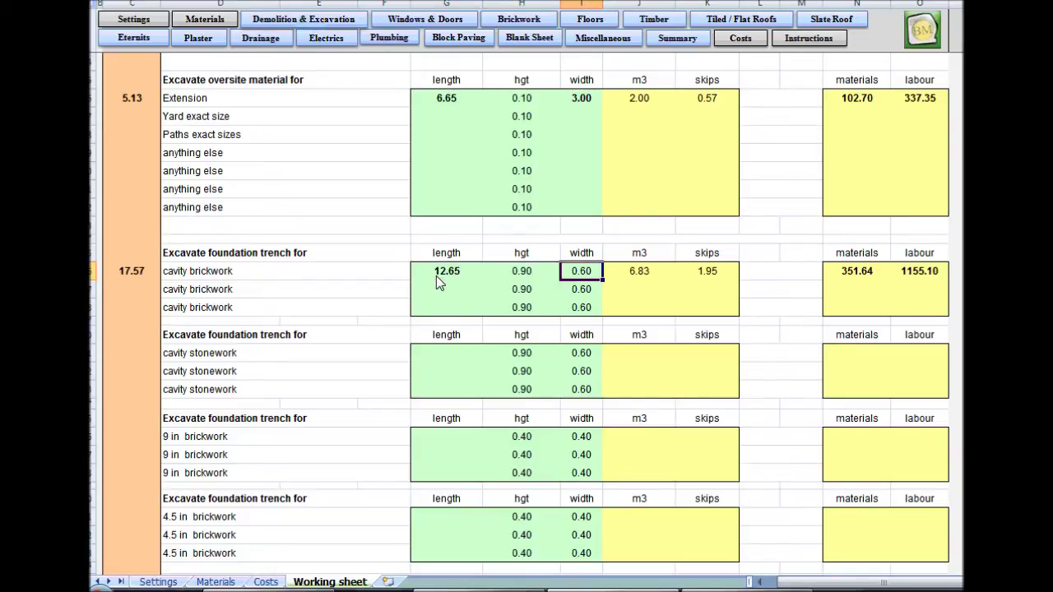
pyautogui.press('Return')
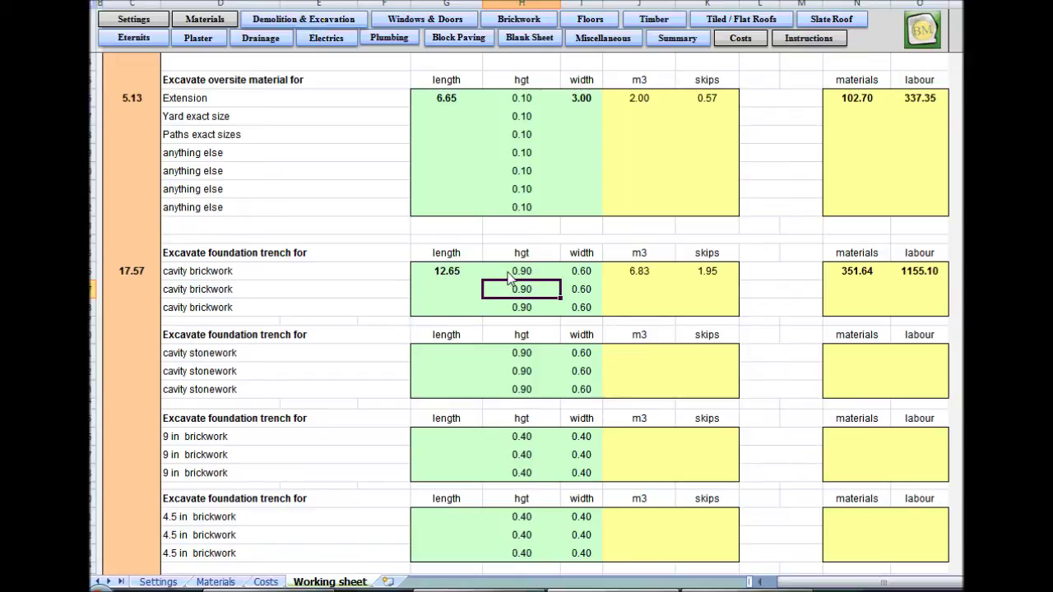
# Step: Set the height of the first cavity brickwork foundation trench to 0.85
pyautogui.click(510, 275)
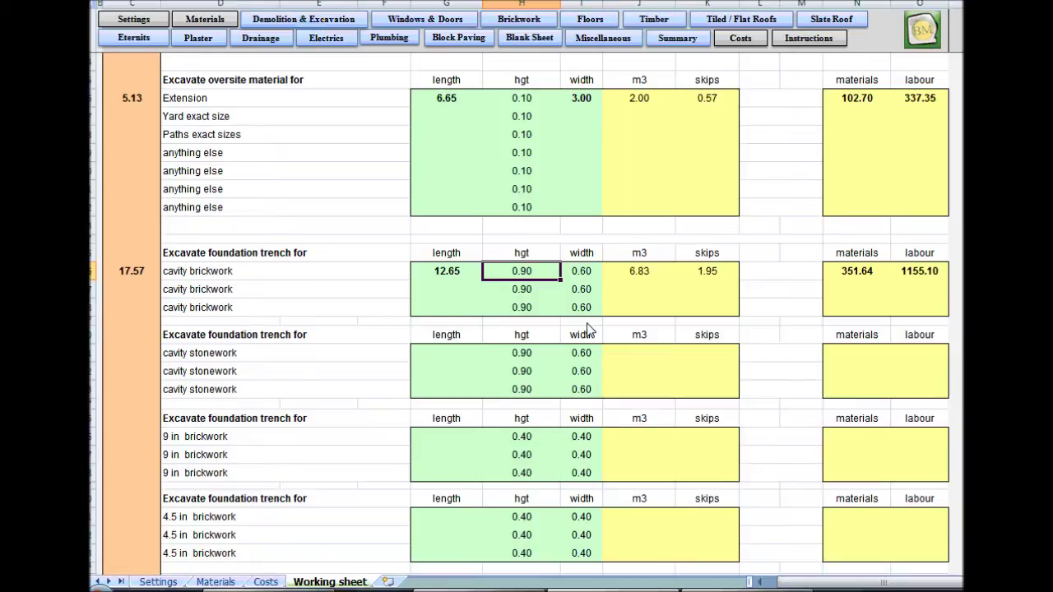
pyautogui.write('.5')
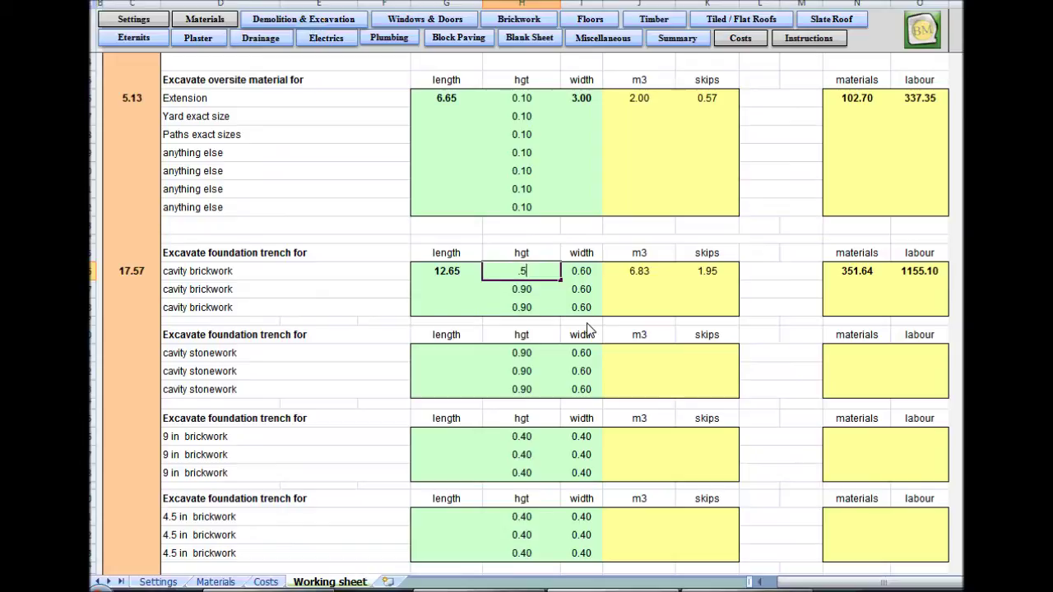
pyautogui.press('BackSpace')
pyautogui.press('BackSpace')
pyautogui.write('.85')
pyautogui.press('Return')
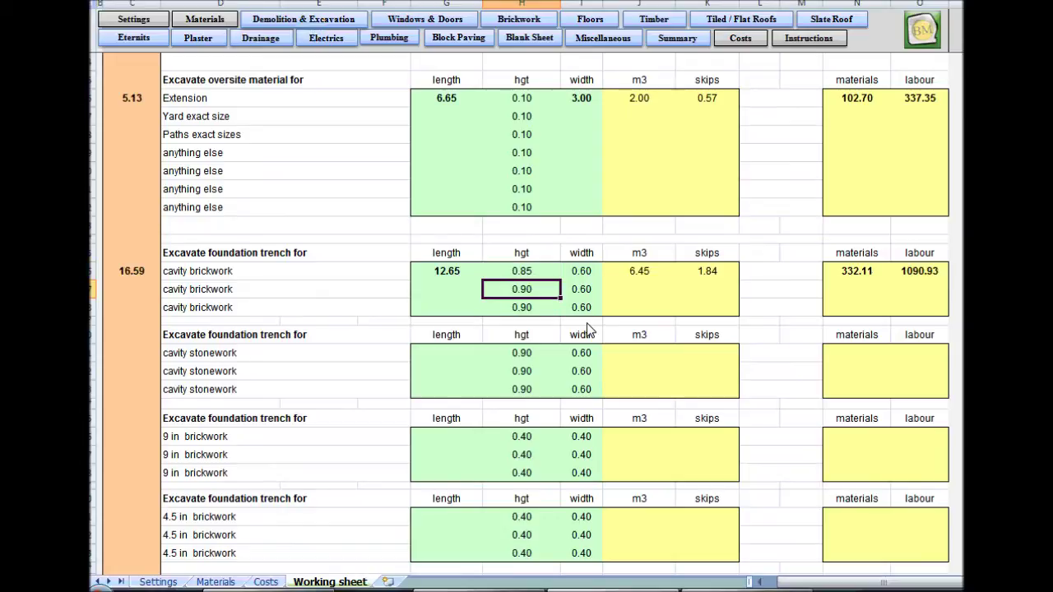
# Step: Check the calculated skips, materials, labour and two-man hours for the first cavity brickwork foundation trench
pyautogui.click(704, 275)
pyautogui.click(857, 282)
pyautogui.click(900, 281)
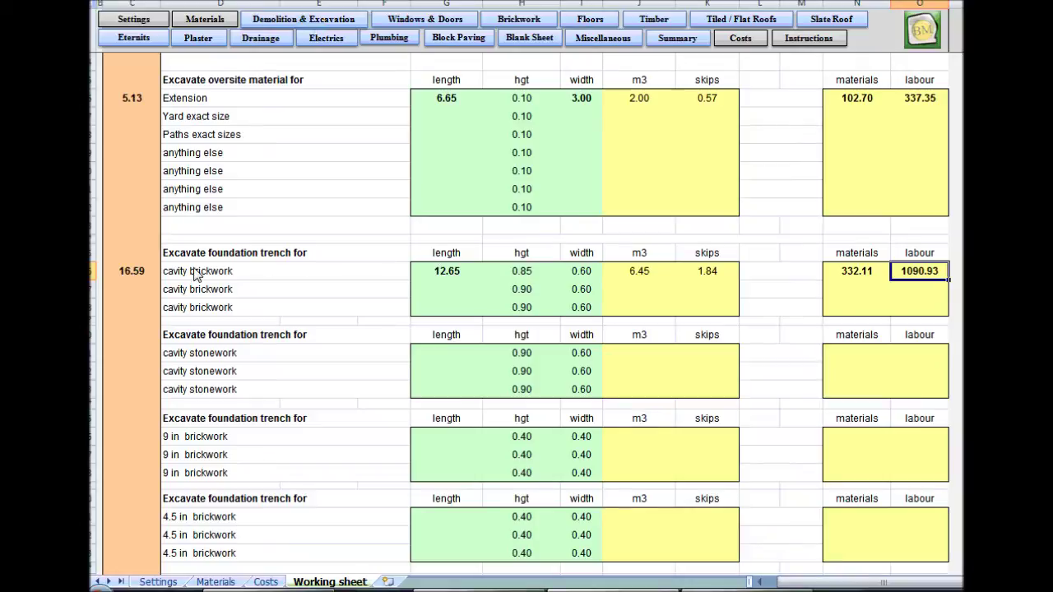
pyautogui.click(145, 277)
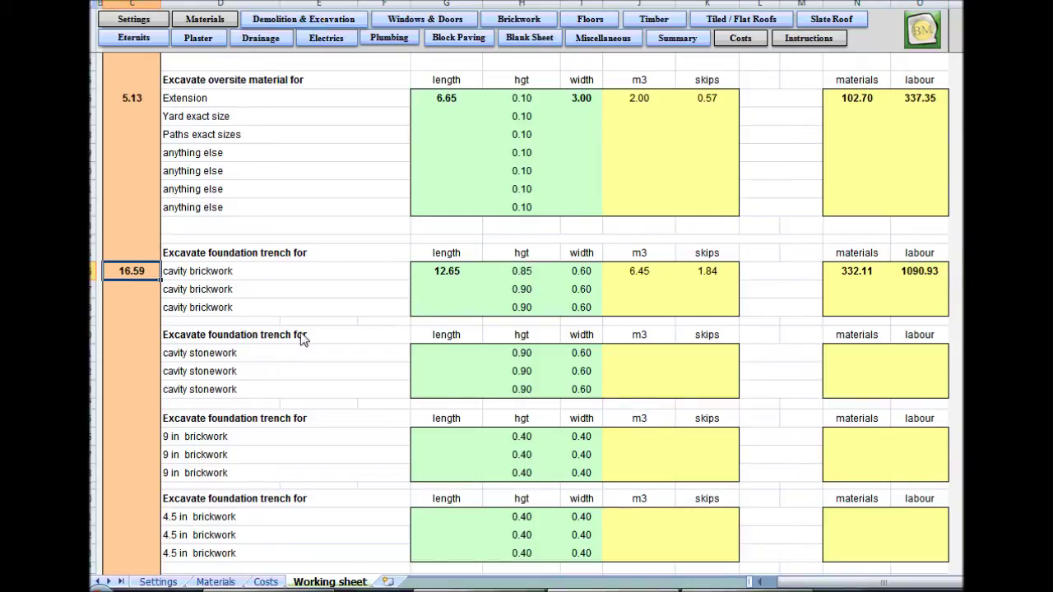
# Step: Enter a length of 3.8 for the first trench under Excavate drainage or inspection chamber
pyautogui.click(310, 374)
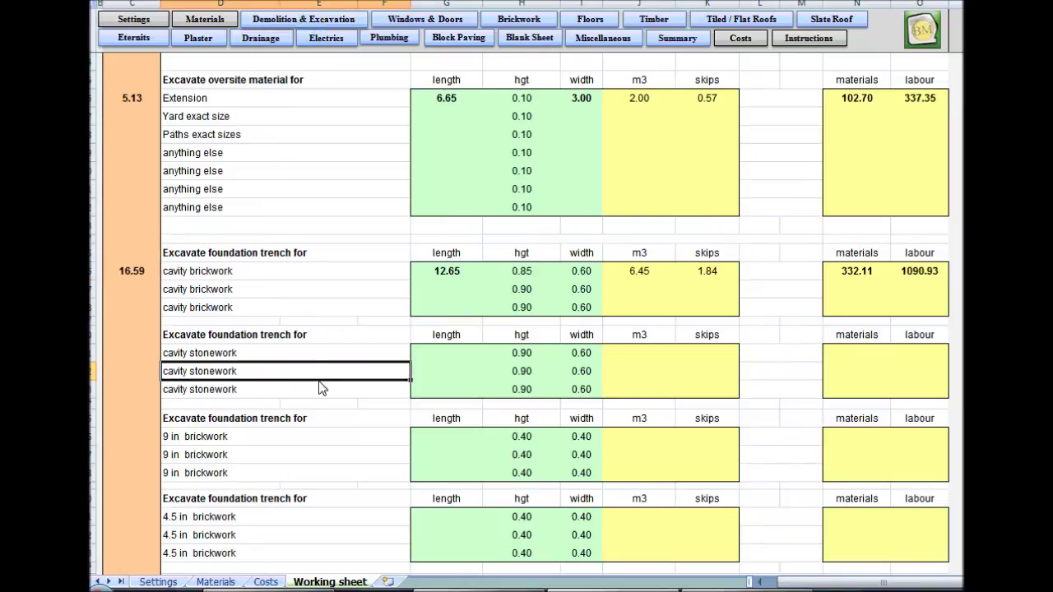
pyautogui.scroll(-2, 319, 381)
pyautogui.click(294, 345)
pyautogui.click(336, 425)
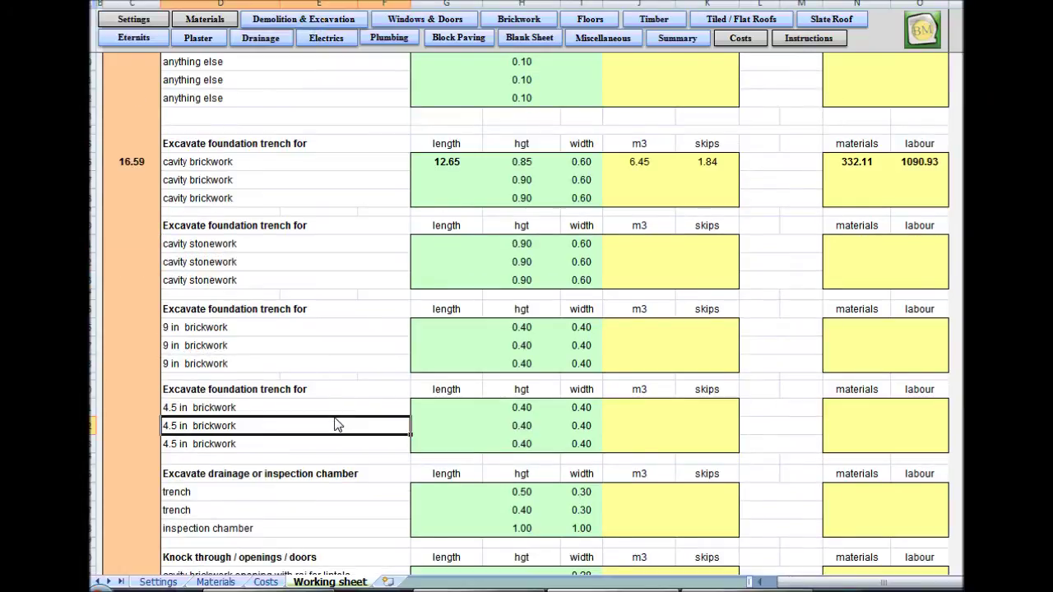
pyautogui.scroll(-2, 393, 425)
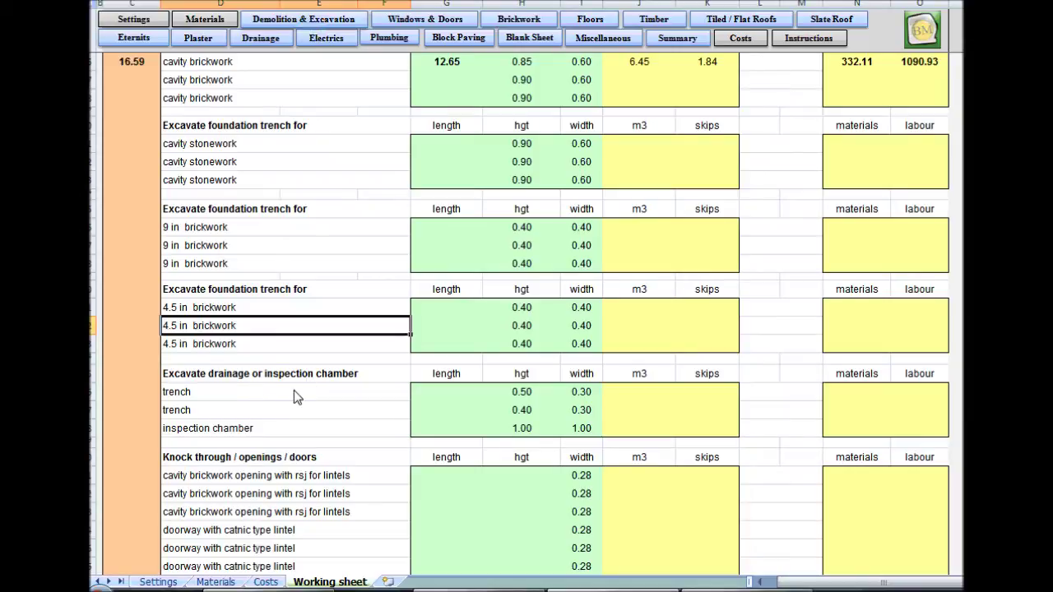
pyautogui.click(427, 395)
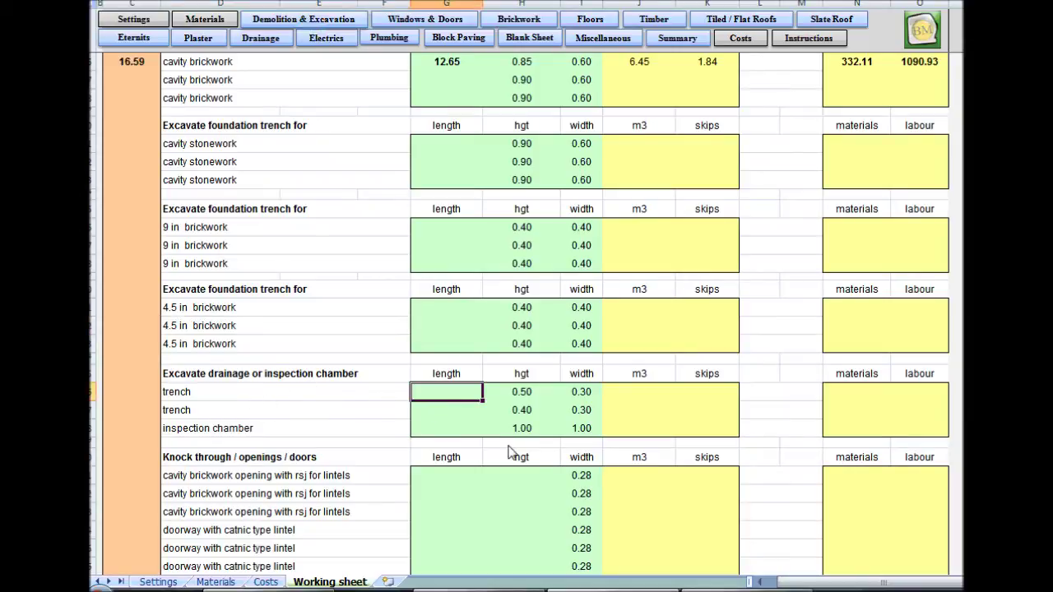
pyautogui.write('3.8')
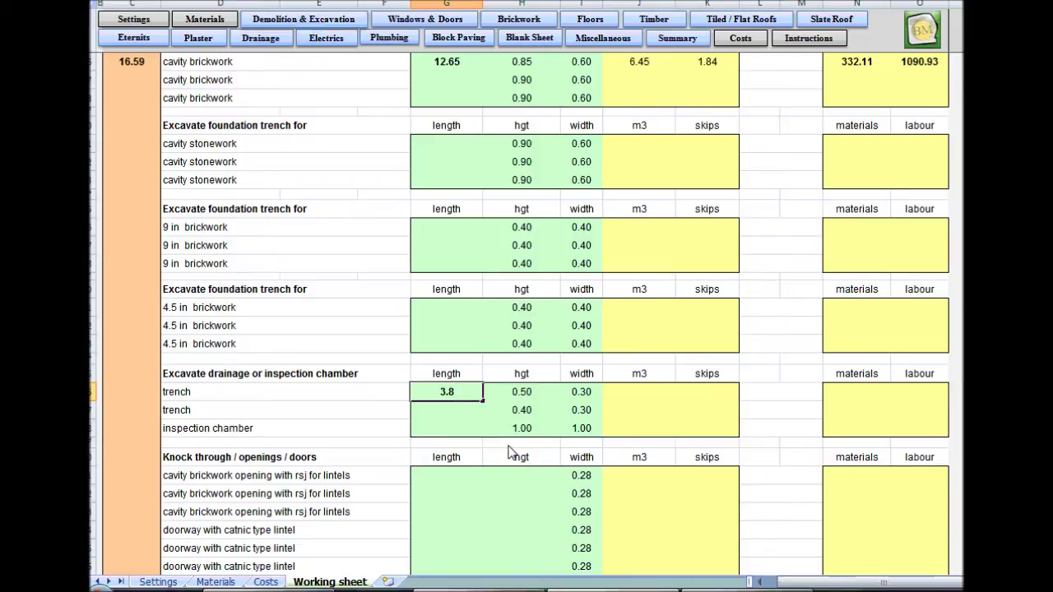
pyautogui.press('Tab')
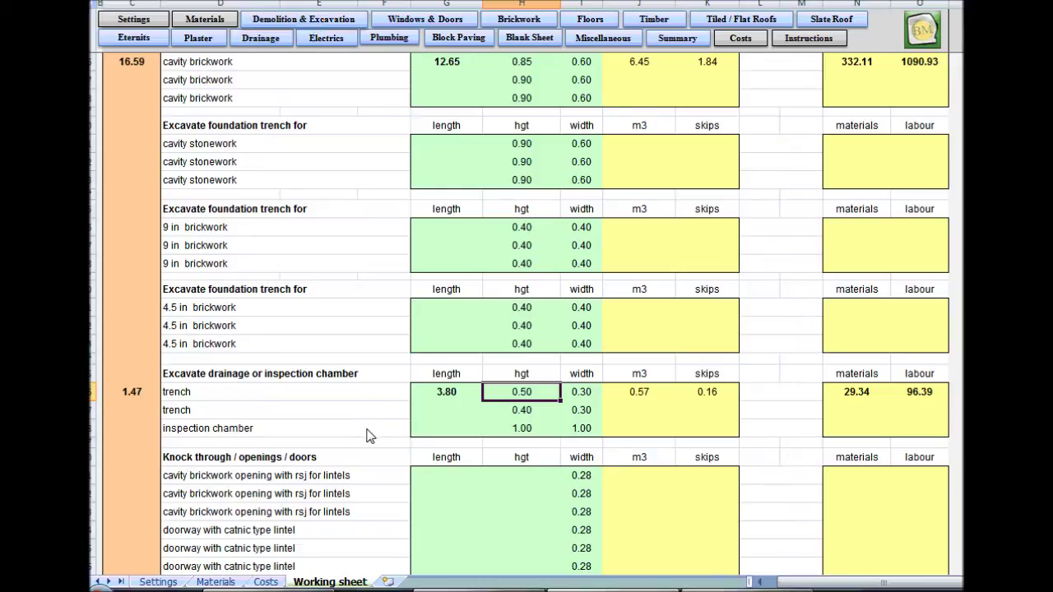
# Step: Enter a length of 2.46 and a height of 2.4 for the first cavity brickwork opening with rsj under Knock through / openings / doors
pyautogui.click(474, 434)
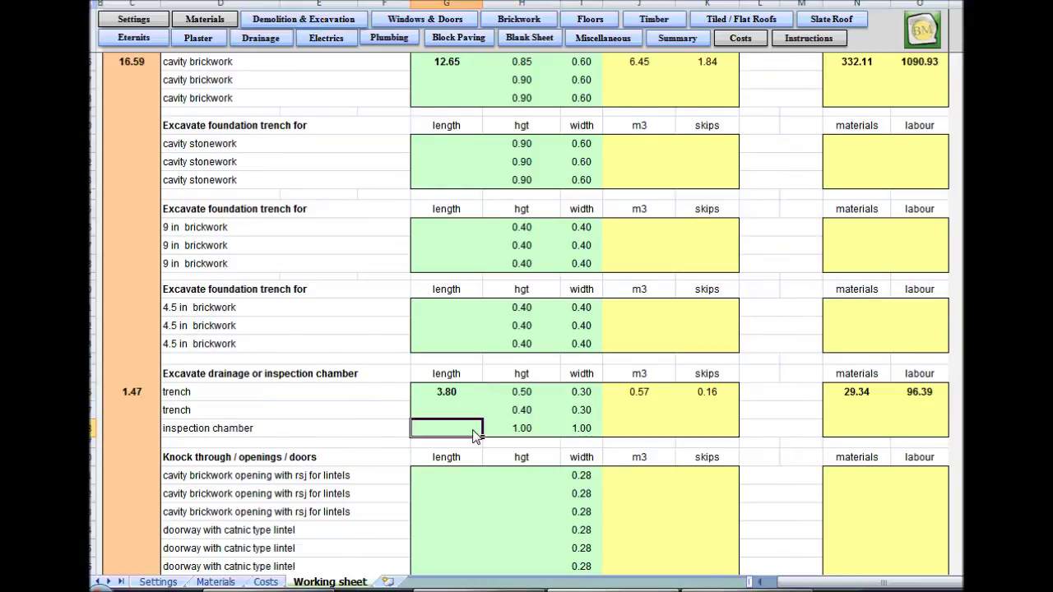
pyautogui.scroll(-2, 473, 434)
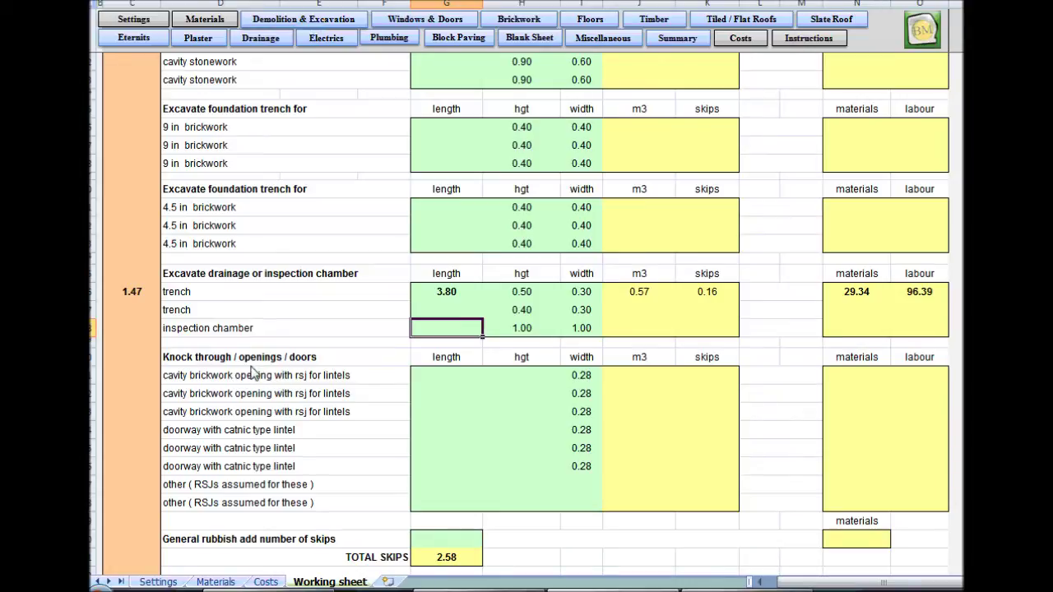
pyautogui.click(445, 382)
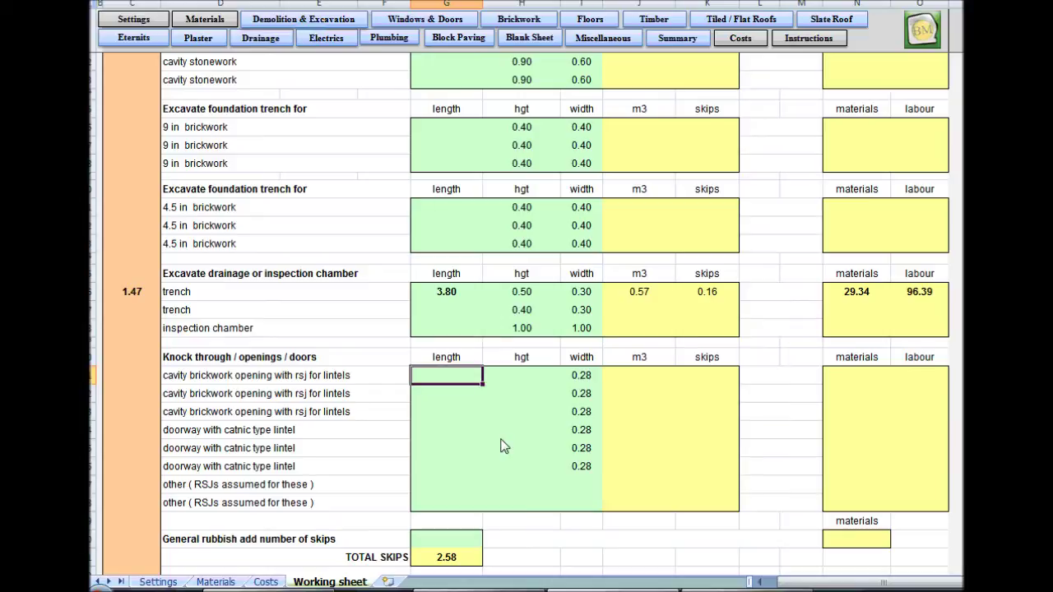
pyautogui.write('2.')
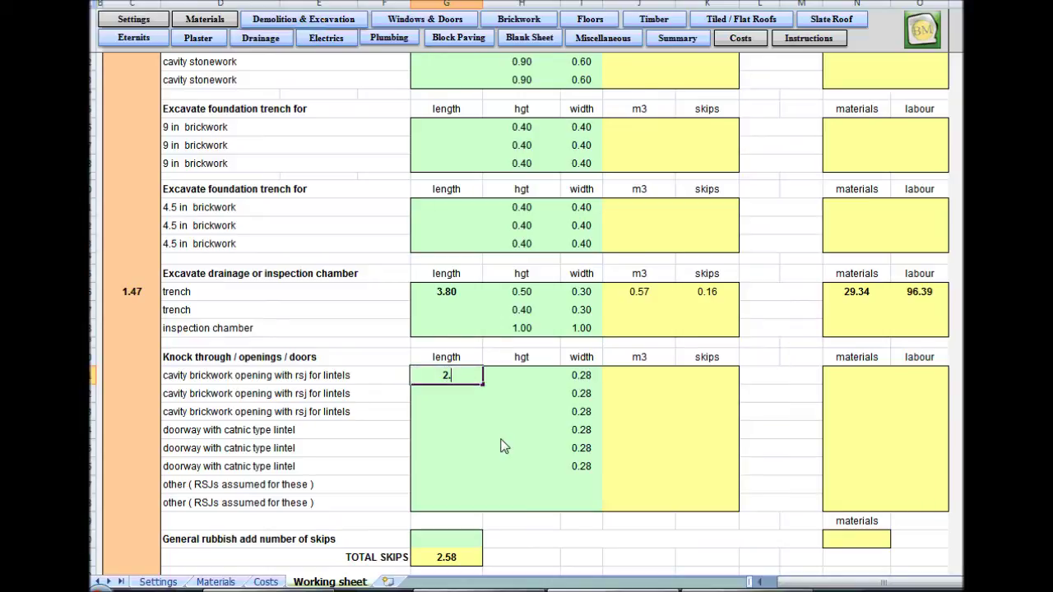
pyautogui.write('46')
pyautogui.press('Tab')
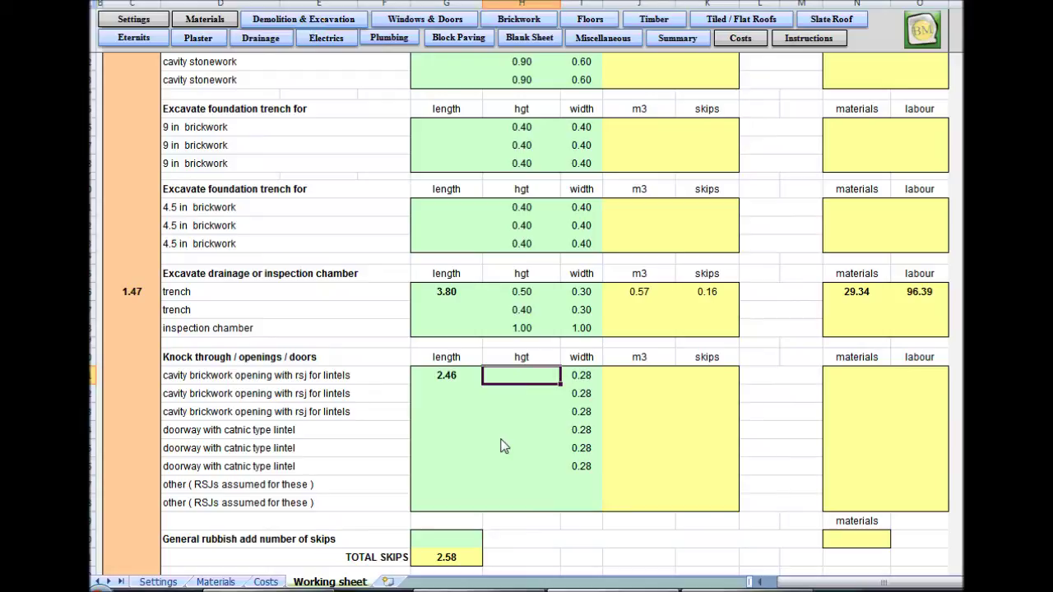
pyautogui.write('24')
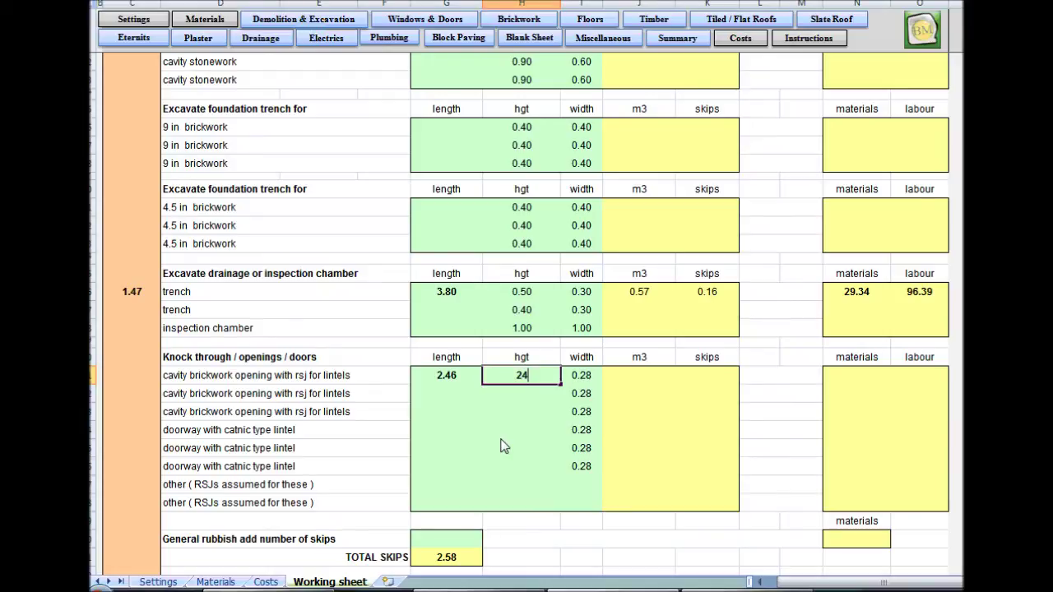
pyautogui.press('BackSpace')
pyautogui.write('.4')
pyautogui.press('Return')
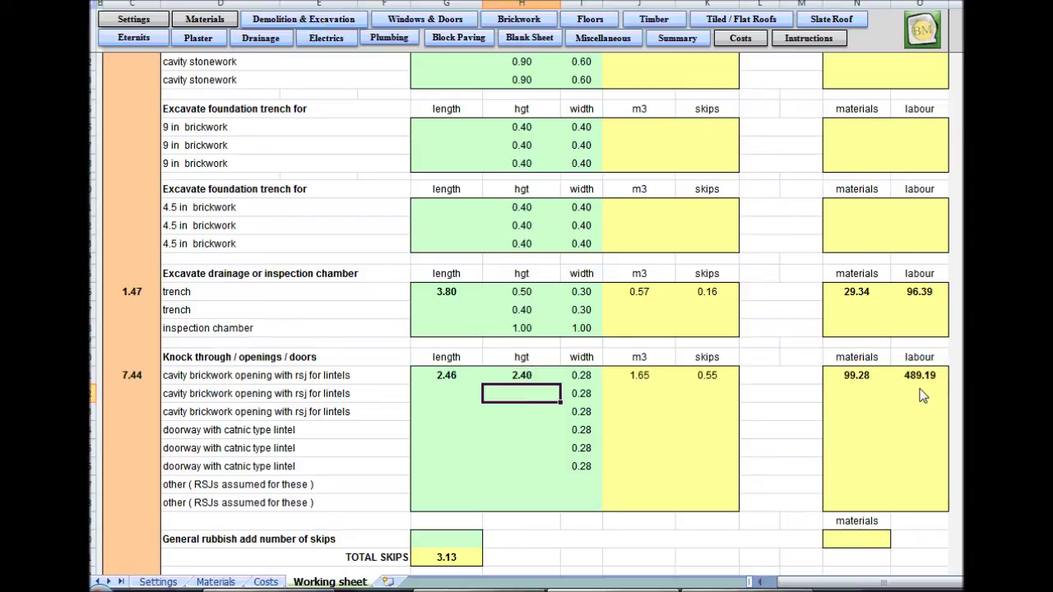
pyautogui.click(134, 376)
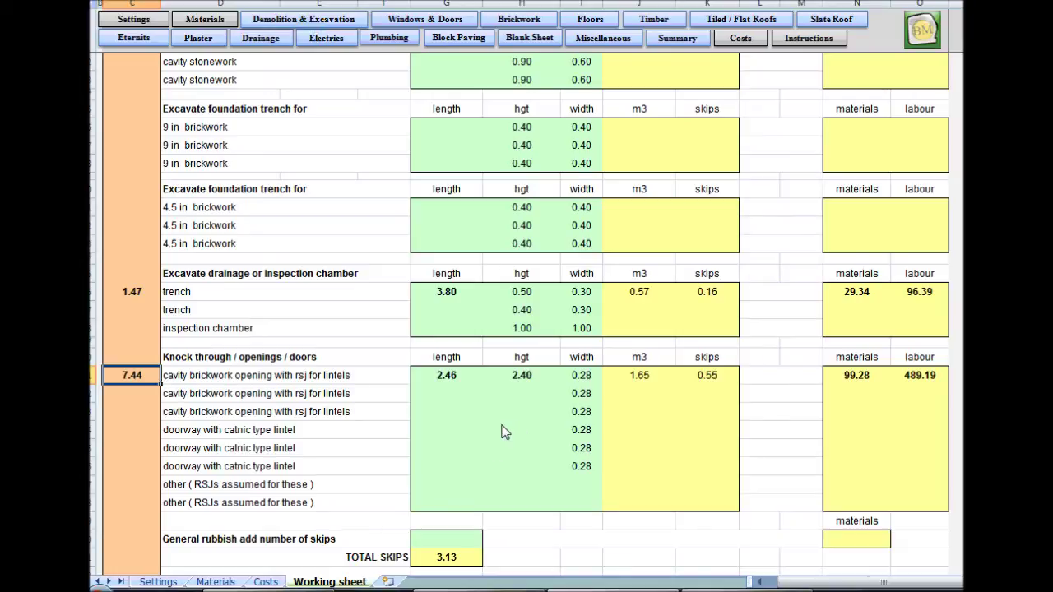
# Step: Try adding 1 skip for general rubbish, and clear the entry again
pyautogui.scroll(-2, 505, 433)
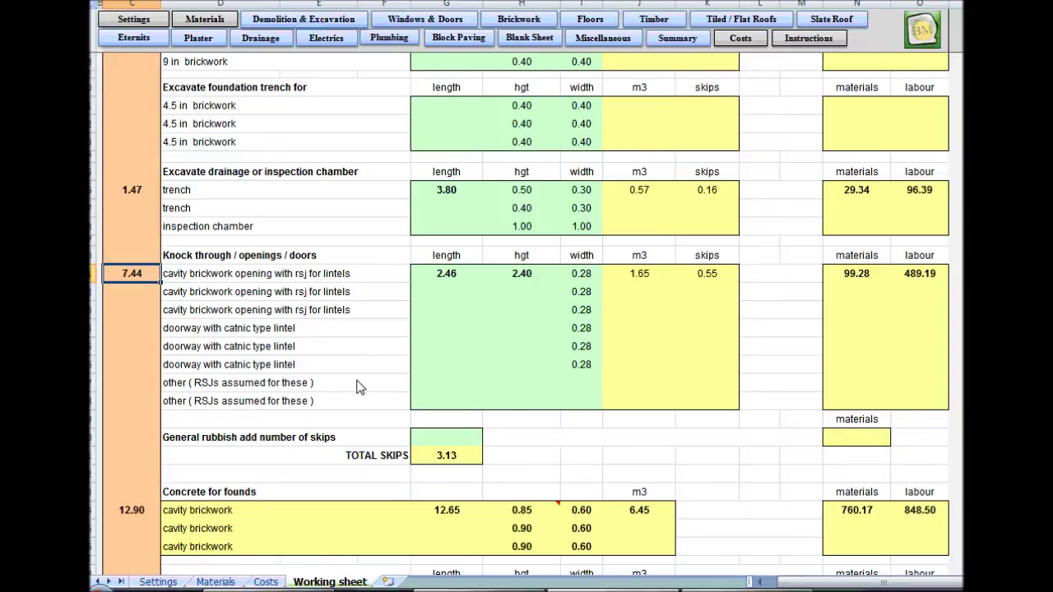
pyautogui.click(535, 362)
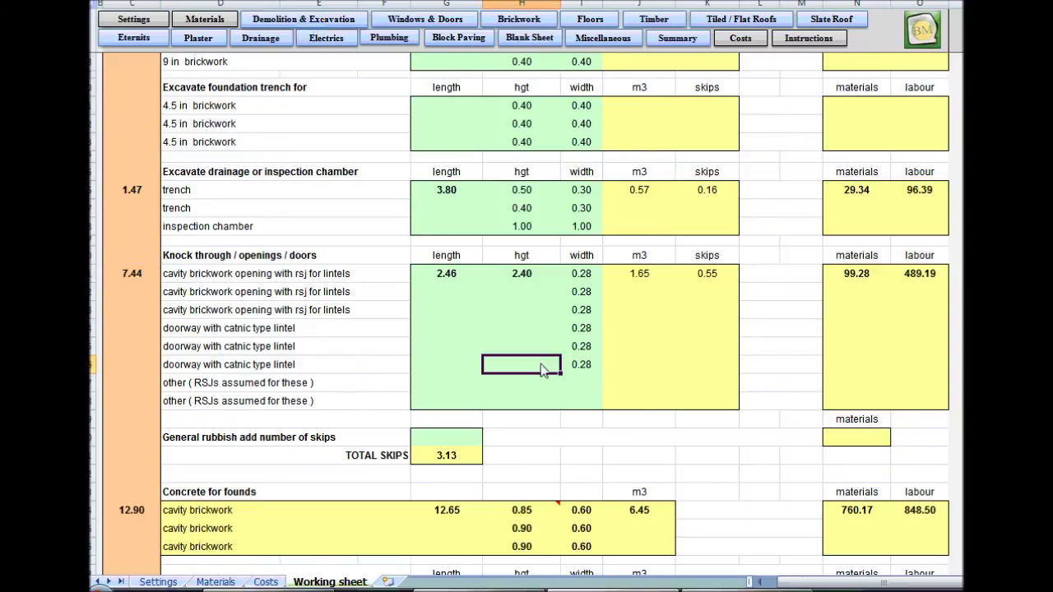
pyautogui.scroll(-2, 539, 364)
pyautogui.click(432, 339)
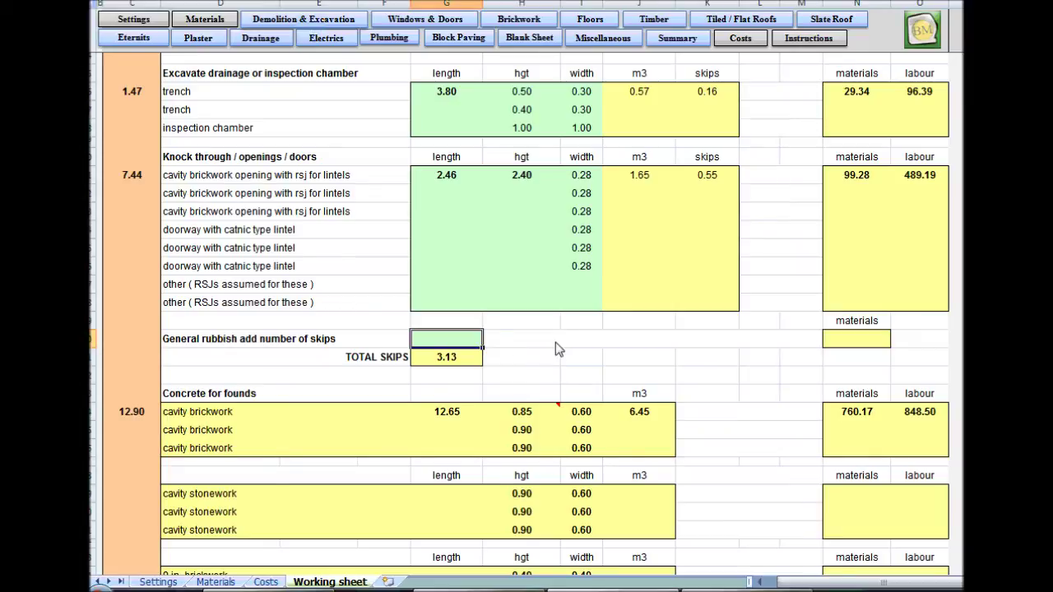
pyautogui.write('1')
pyautogui.press('Return')
pyautogui.press('Delete')
pyautogui.click(553, 374)
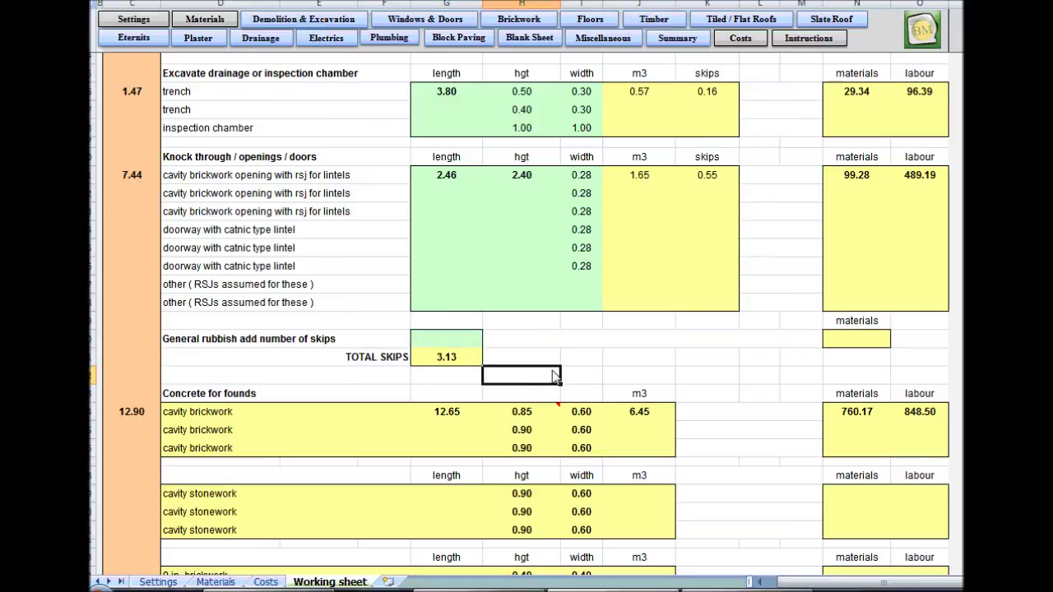
# Step: Examine the Concrete for founds figures, the reinforcing mesh row and the Demolition and Excavation subtotals
pyautogui.scroll(-2, 552, 374)
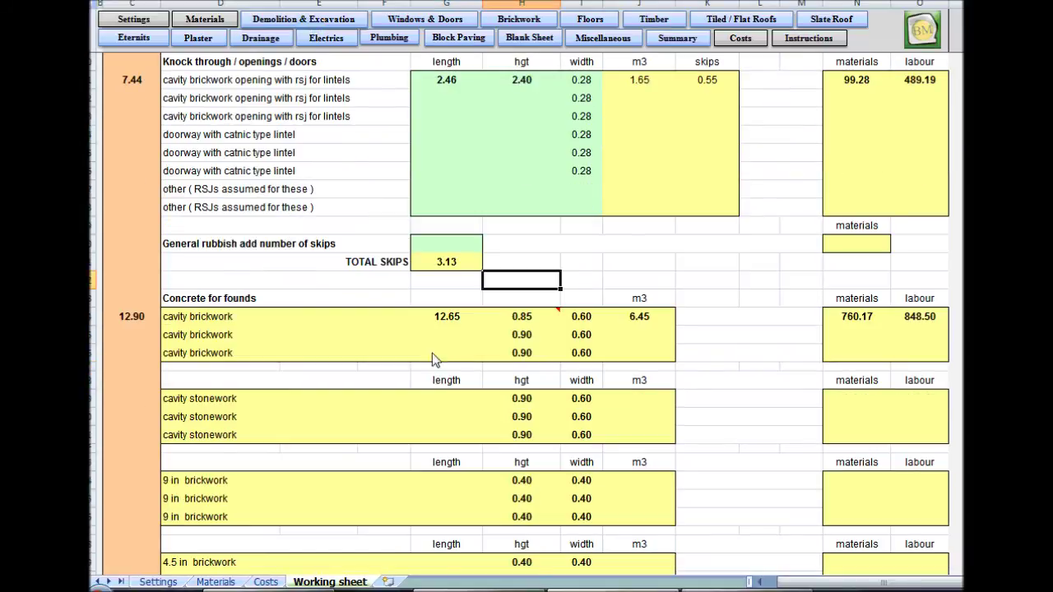
pyautogui.click(720, 327)
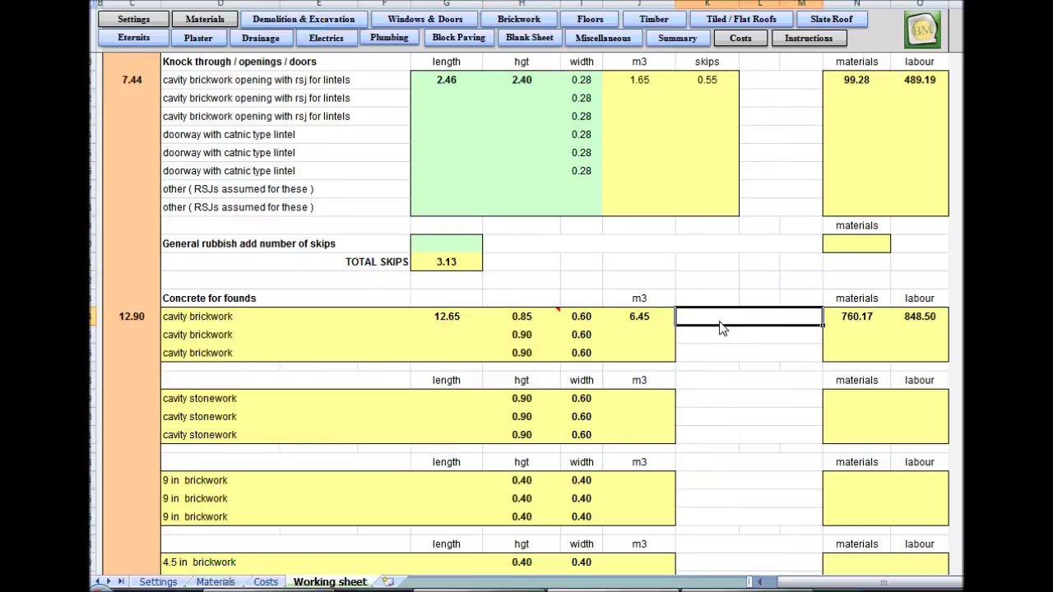
pyautogui.moveTo(552, 324)
pyautogui.scroll(-4, 722, 415)
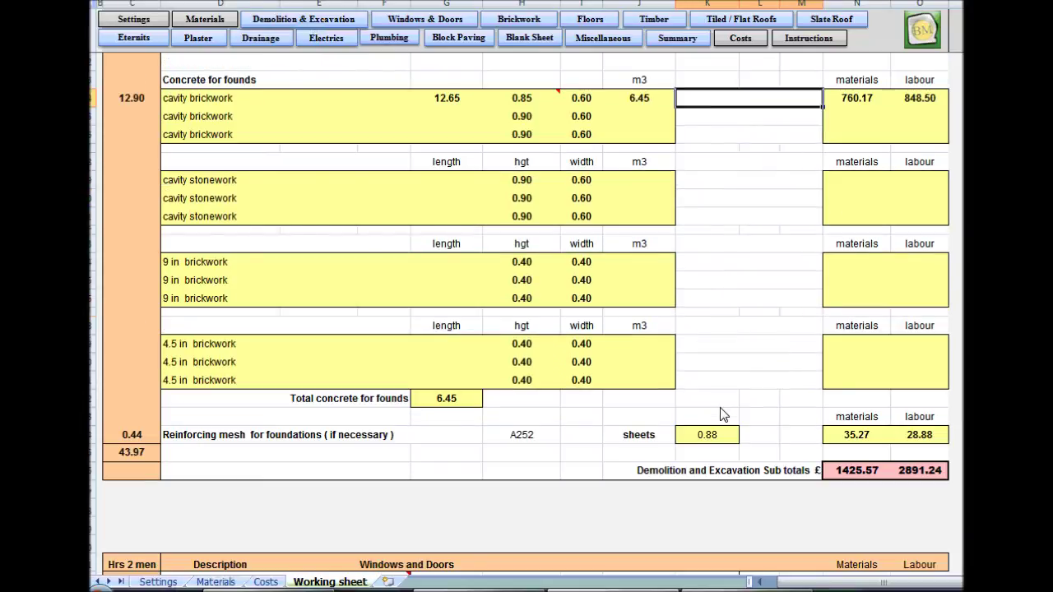
pyautogui.scroll(2, 722, 414)
pyautogui.scroll(-2, 722, 415)
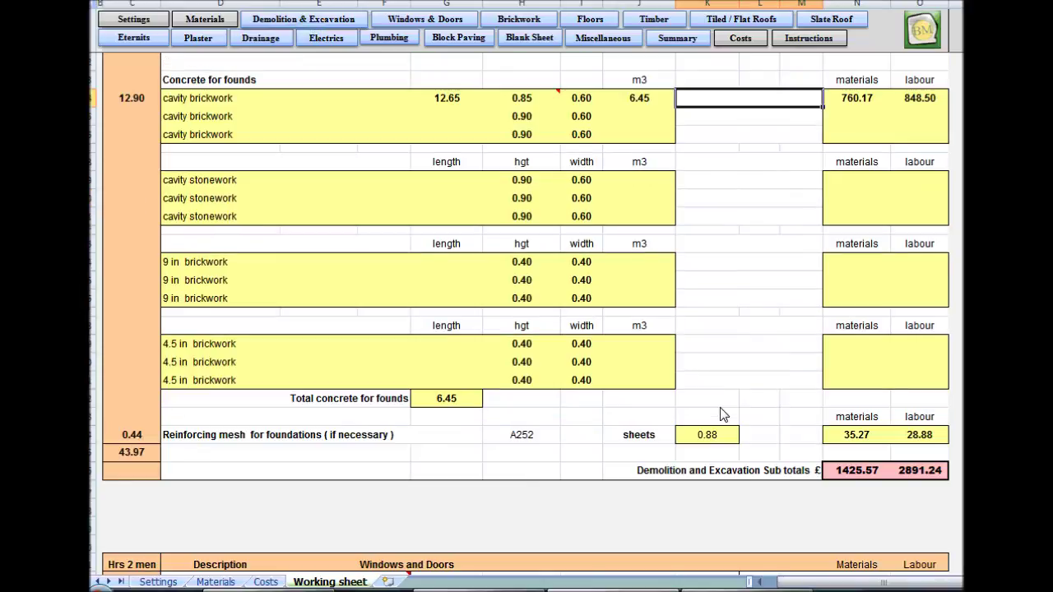